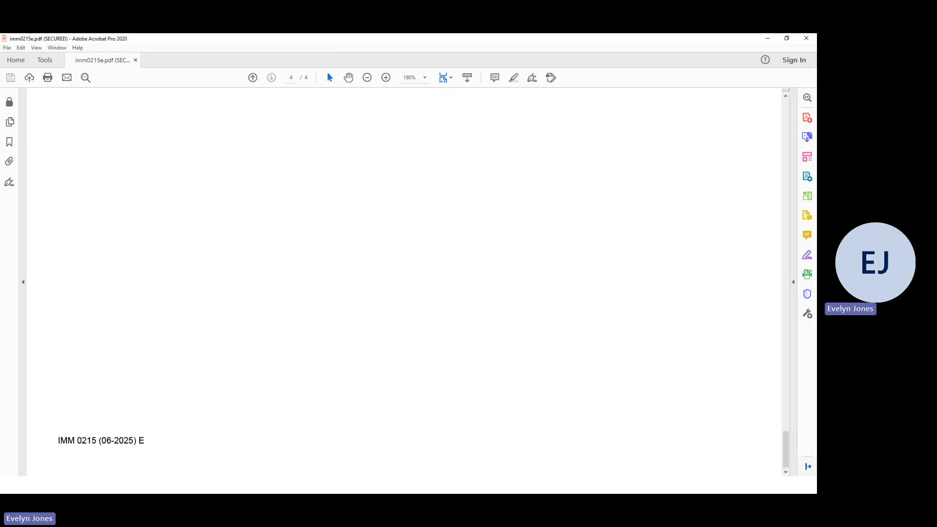
# Review the completion instructions and submission frequency requirements on the form's last page
pyautogui.click(786, 96)
pyautogui.click(786, 98)
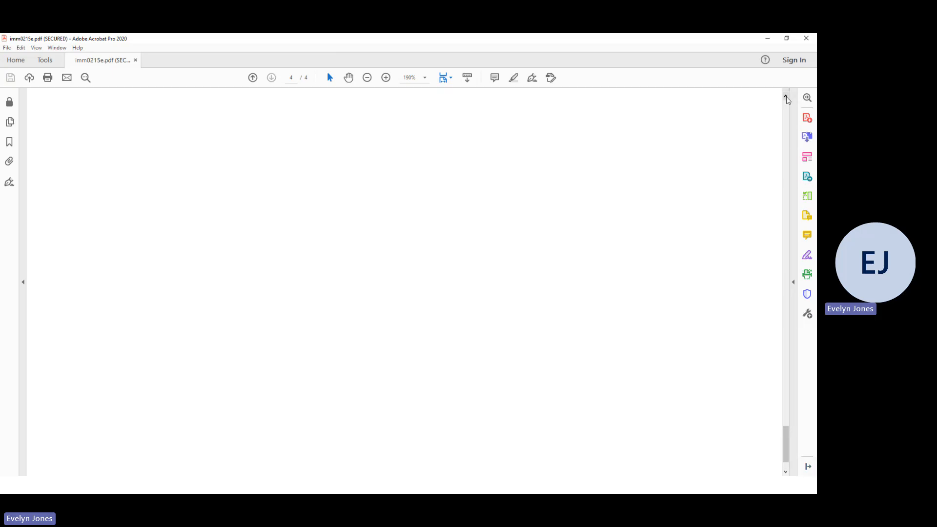
pyautogui.click(786, 98)
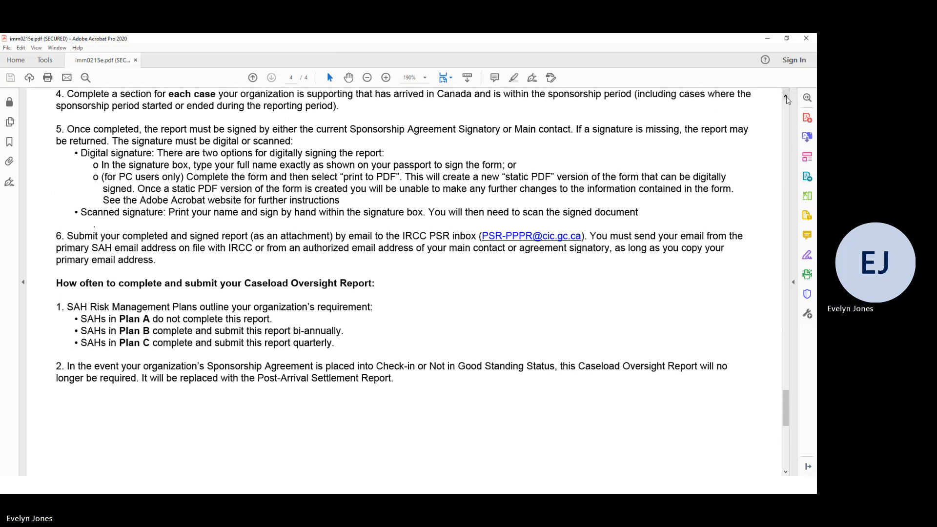
pyautogui.click(786, 98)
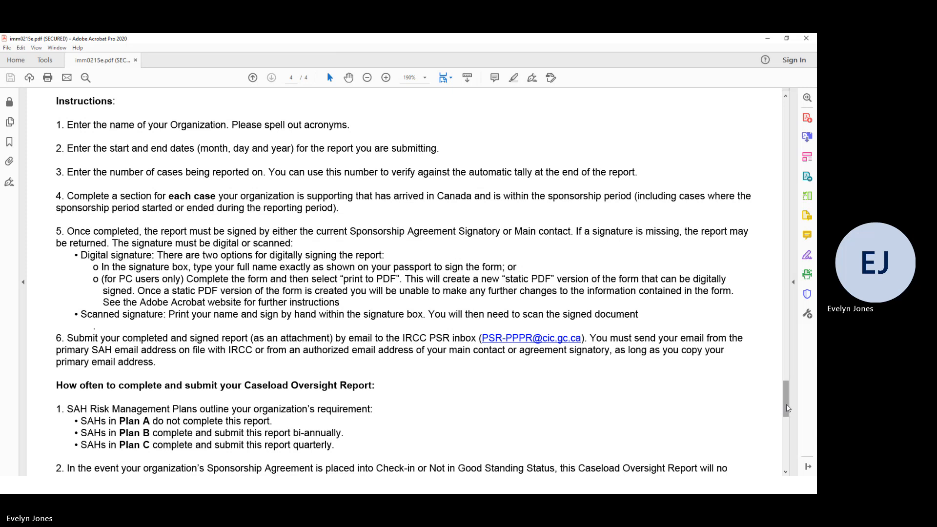
# Return to the first page and examine the report header, Case Information and Family size fields of the blank case
pyautogui.moveTo(786, 405); pyautogui.dragTo(802, 122)
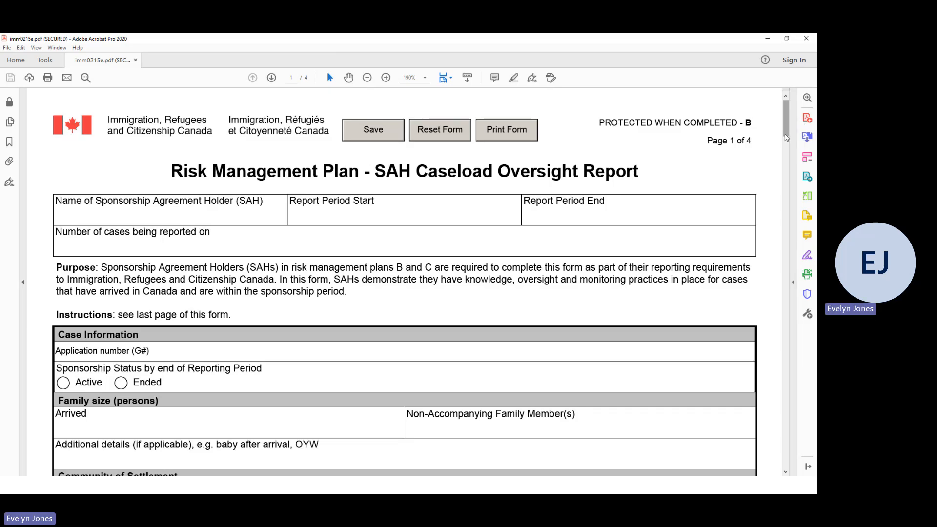
pyautogui.moveTo(786, 137); pyautogui.dragTo(786, 142)
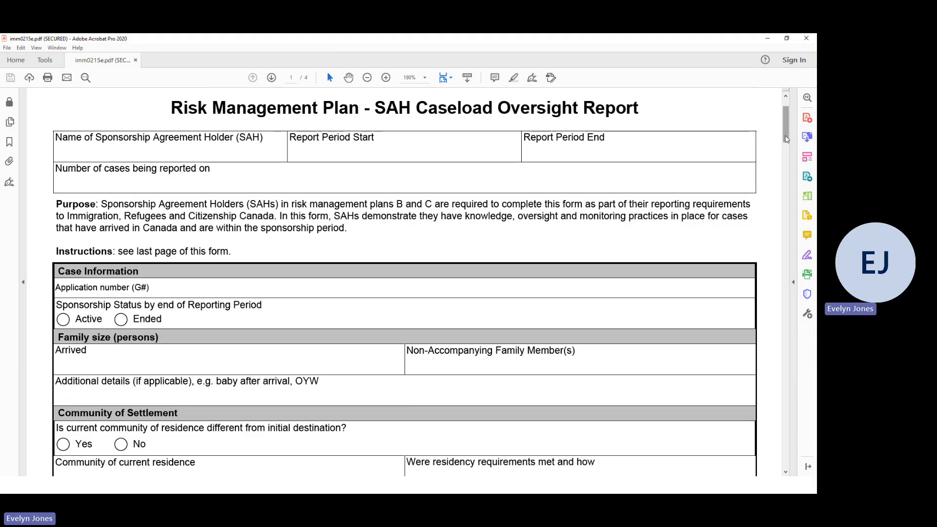
pyautogui.moveTo(787, 141); pyautogui.dragTo(792, 152)
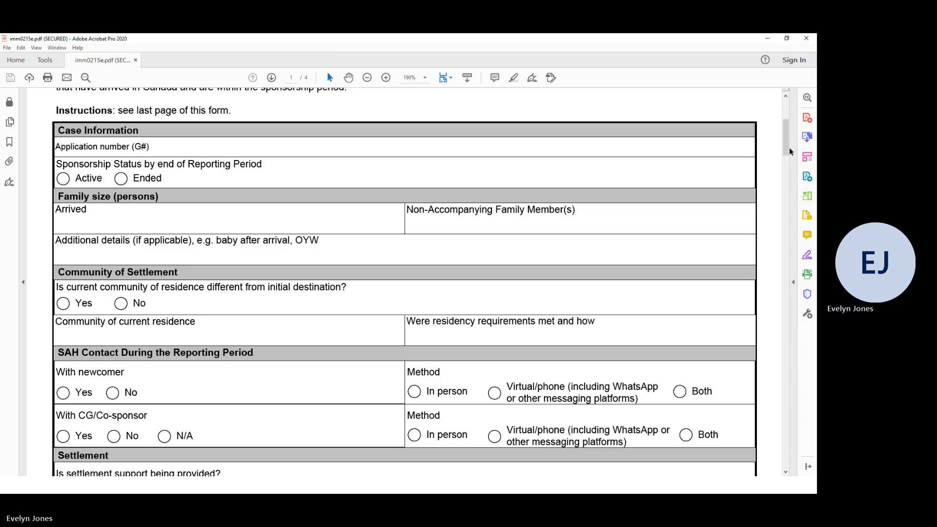
pyautogui.moveTo(787, 153); pyautogui.dragTo(790, 155)
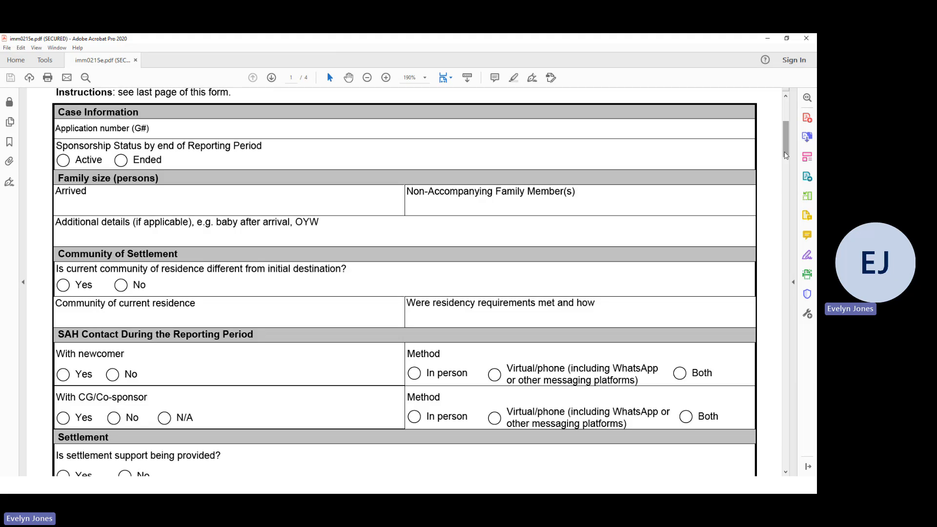
# Review the blank case's Community of Settlement, SAH Contact, Settlement, Financial Support and Additional Comments fields
pyautogui.moveTo(785, 152); pyautogui.dragTo(788, 167)
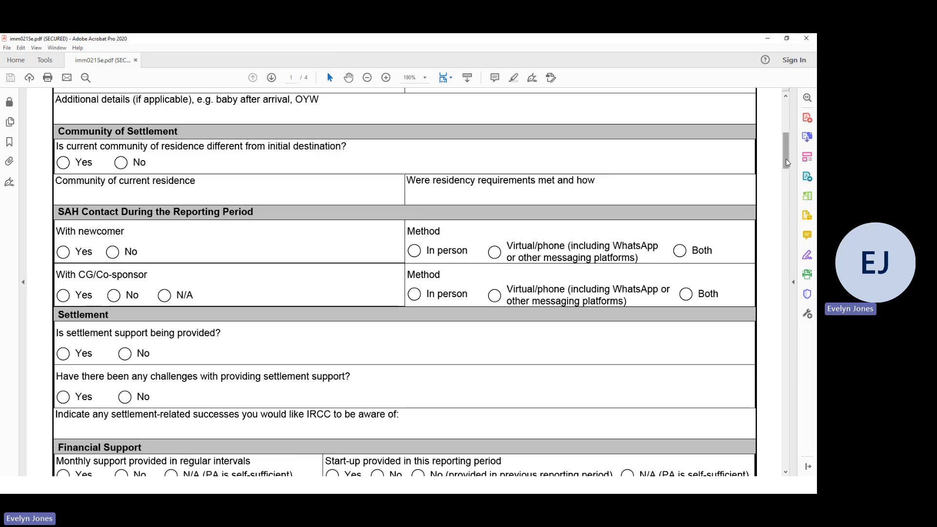
pyautogui.moveTo(786, 159); pyautogui.dragTo(786, 161)
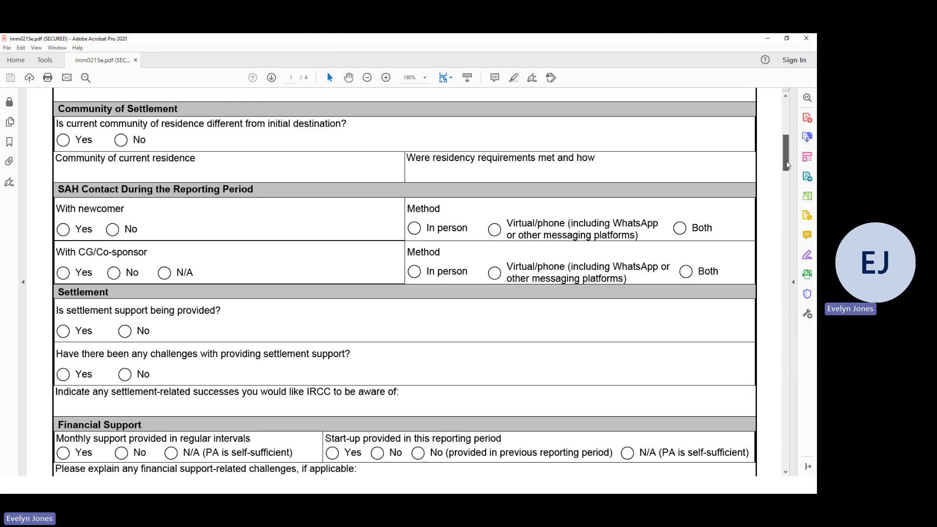
pyautogui.moveTo(786, 161); pyautogui.dragTo(787, 168)
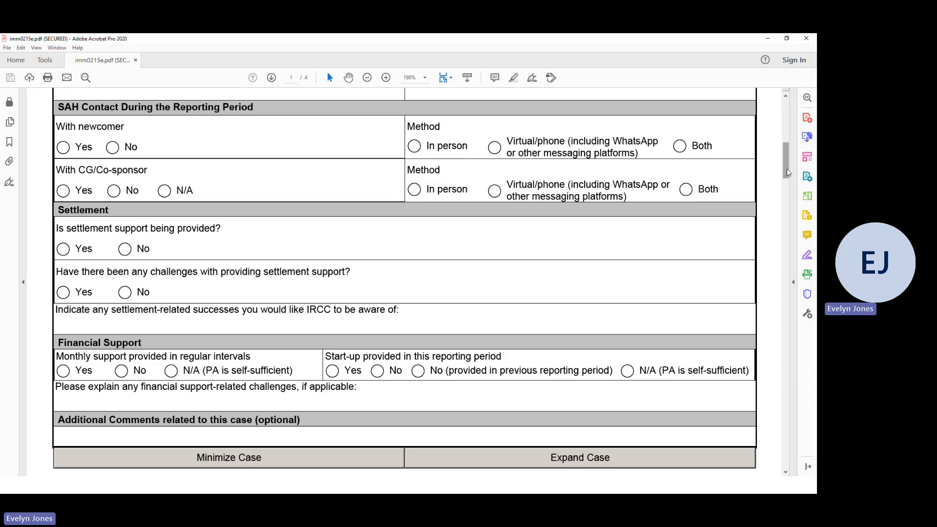
pyautogui.scroll(-1, 787, 173)
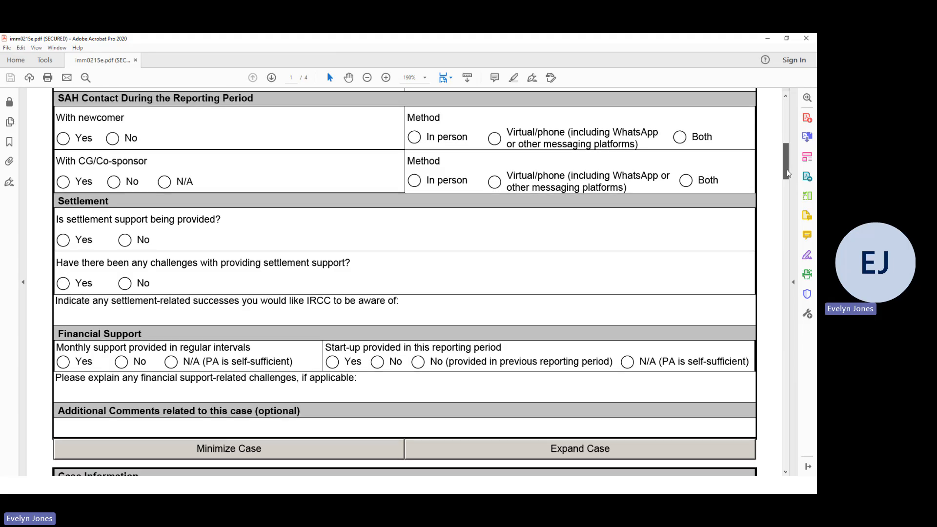
pyautogui.scroll(-4, 787, 172)
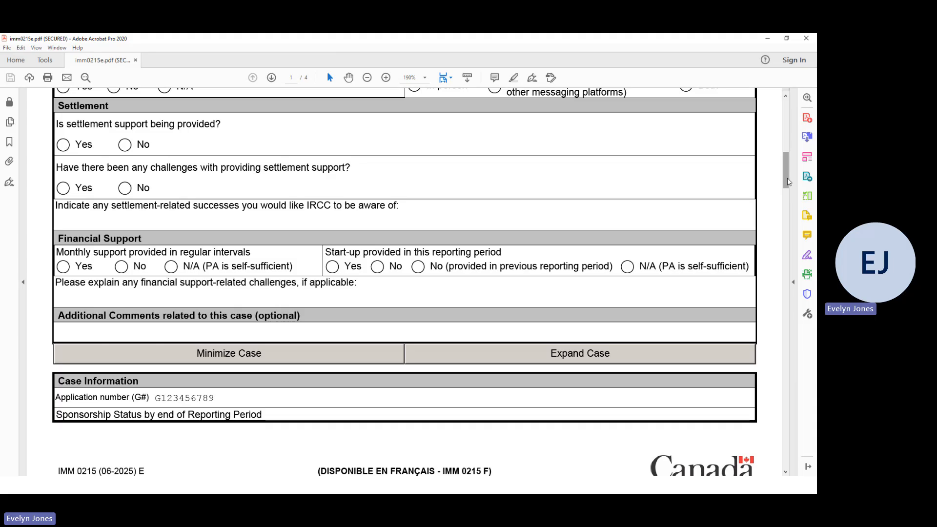
pyautogui.moveTo(789, 182); pyautogui.dragTo(789, 184)
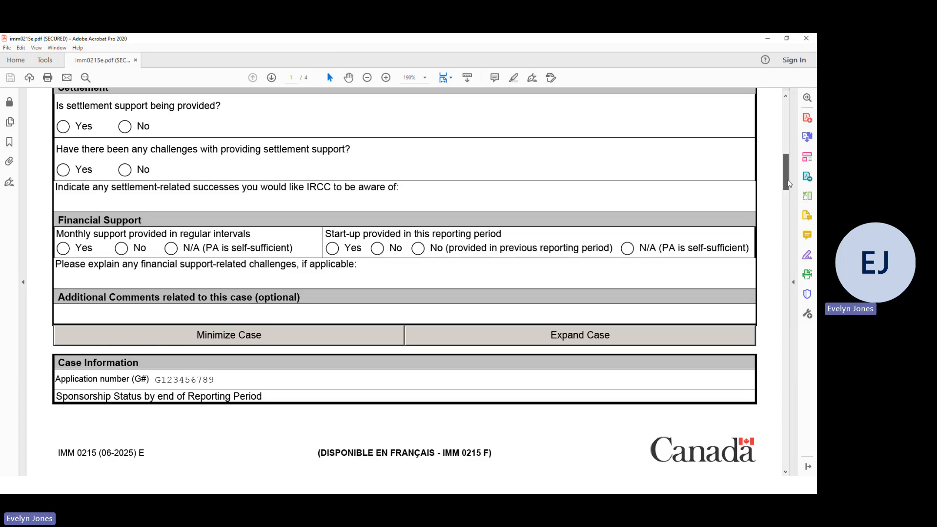
pyautogui.moveTo(789, 183); pyautogui.dragTo(790, 183)
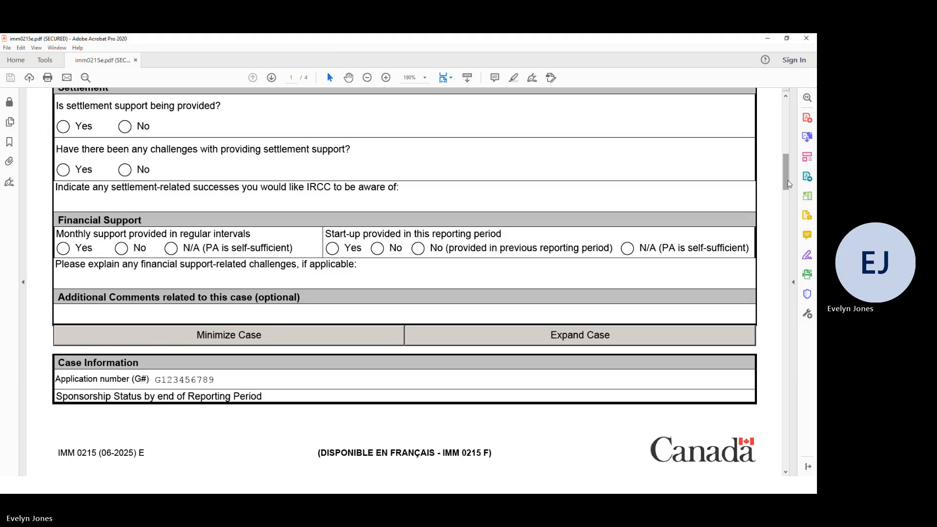
# Examine the completed sample case's sponsorship status, family size, community of settlement and SAH contact answers
pyautogui.moveTo(790, 183); pyautogui.dragTo(788, 191)
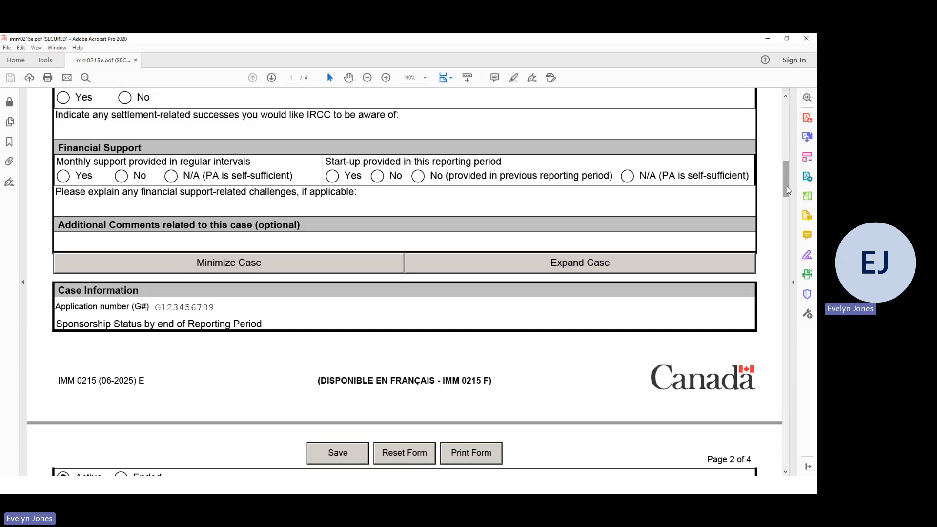
pyautogui.moveTo(788, 190); pyautogui.dragTo(788, 194)
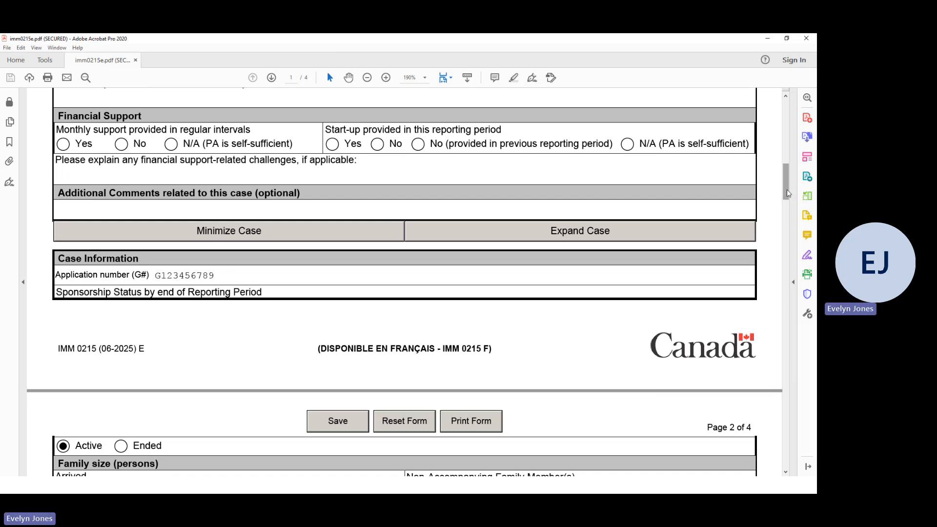
pyautogui.moveTo(787, 193); pyautogui.dragTo(789, 205)
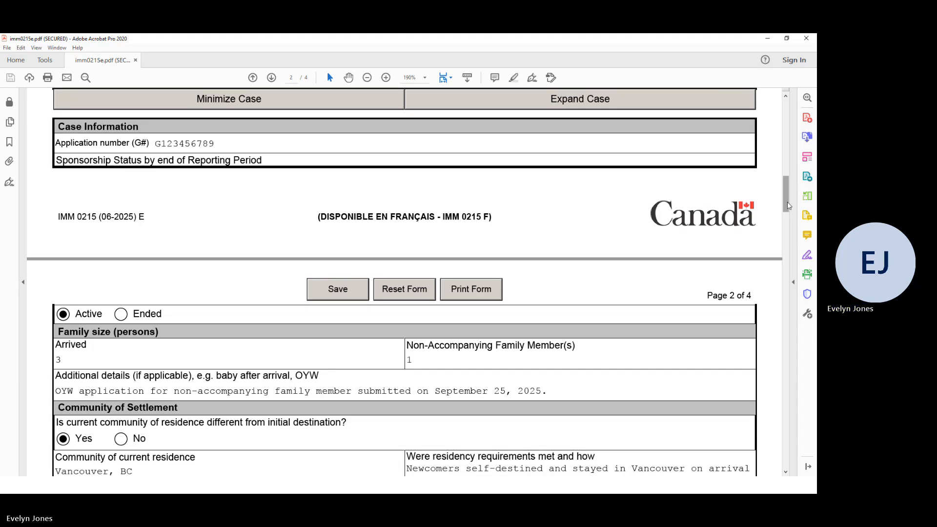
pyautogui.moveTo(788, 205); pyautogui.dragTo(794, 218)
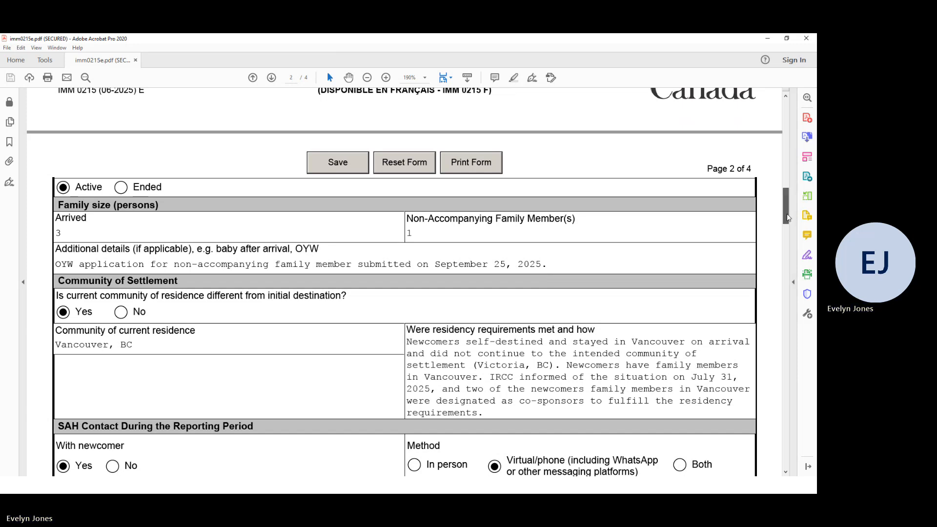
pyautogui.moveTo(787, 215); pyautogui.dragTo(790, 226)
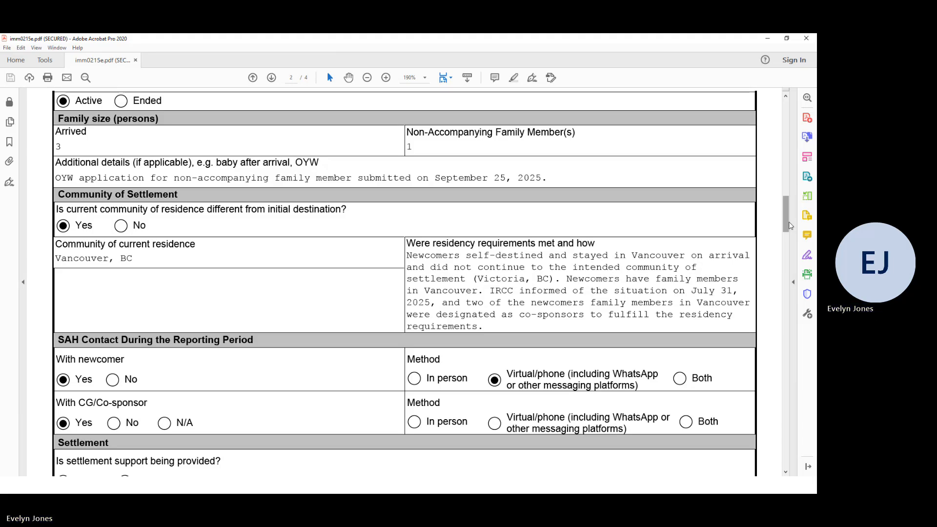
pyautogui.moveTo(789, 223); pyautogui.dragTo(788, 233)
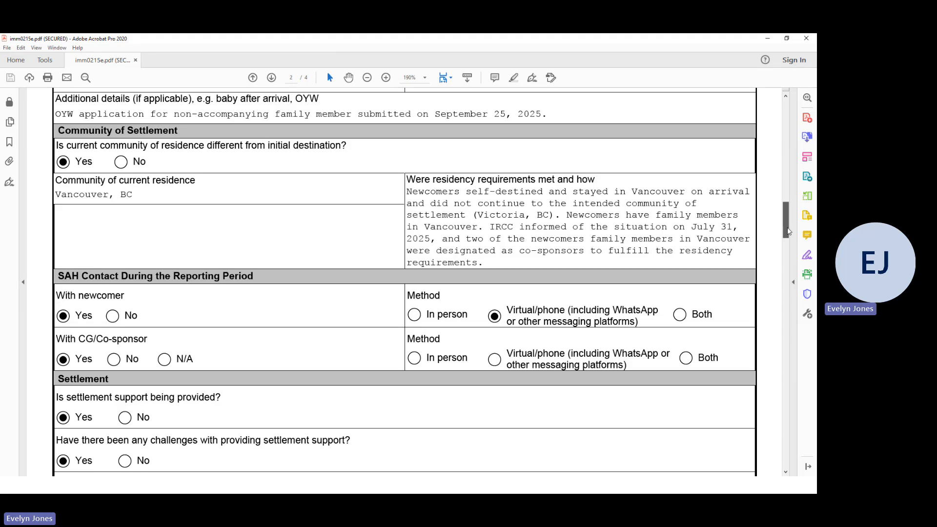
pyautogui.moveTo(788, 230); pyautogui.dragTo(789, 231)
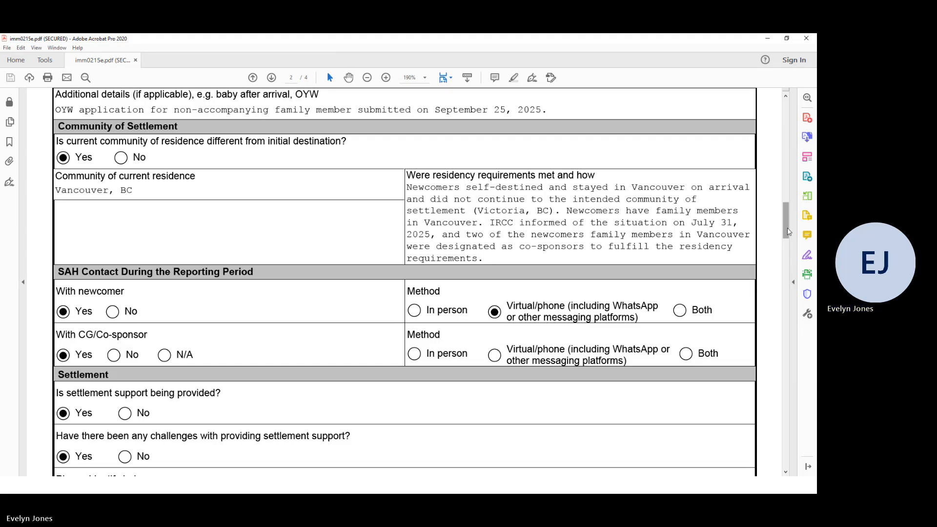
# Review the sample case's settlement challenges, settlement successes, financial support answers and additional comments
pyautogui.moveTo(786, 225); pyautogui.dragTo(788, 231)
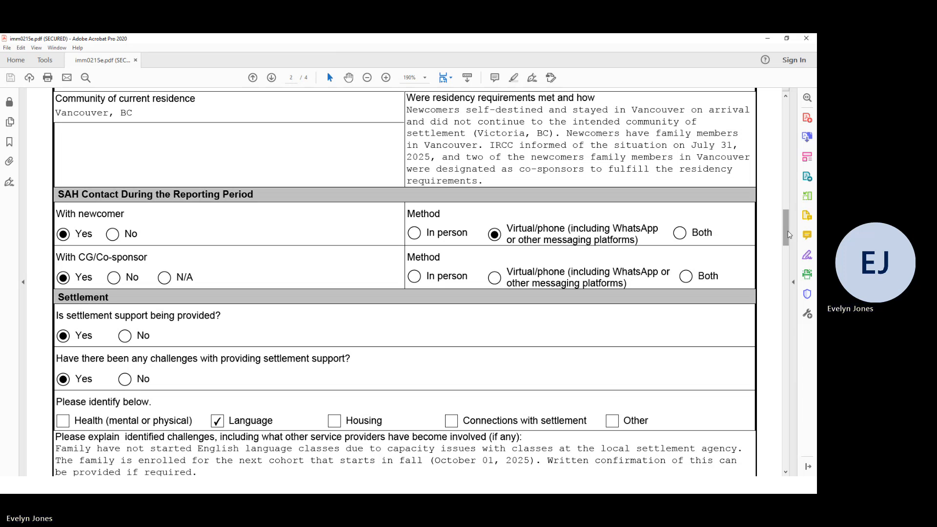
pyautogui.moveTo(787, 231); pyautogui.dragTo(789, 243)
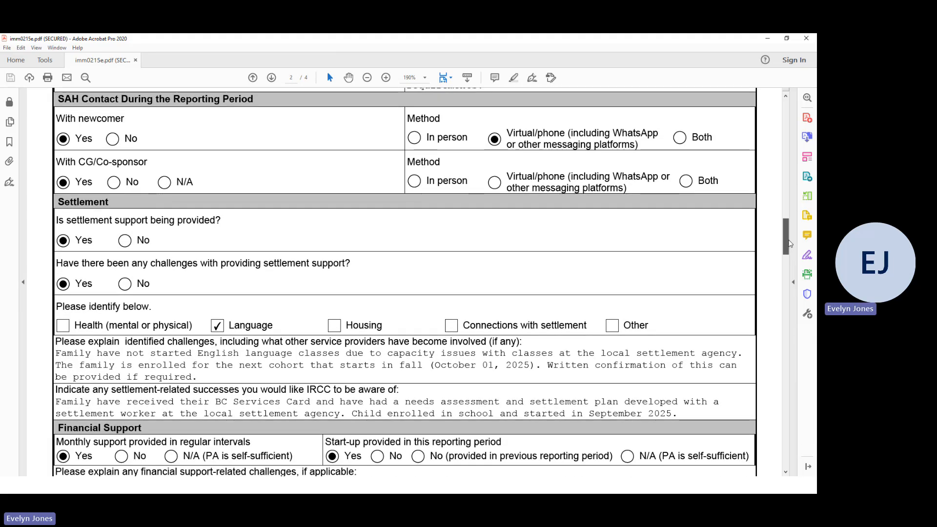
pyautogui.moveTo(789, 241); pyautogui.dragTo(790, 248)
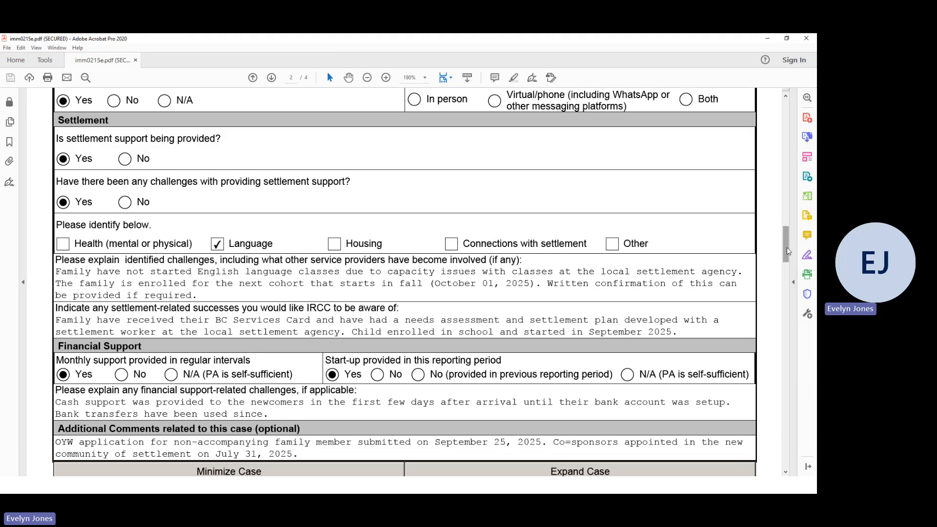
pyautogui.moveTo(787, 247); pyautogui.dragTo(787, 251)
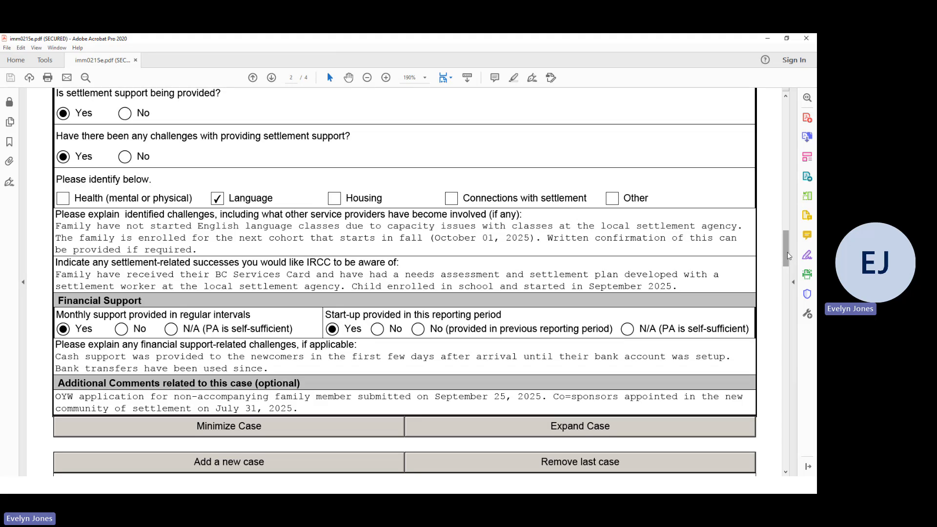
pyautogui.moveTo(787, 252); pyautogui.dragTo(788, 254)
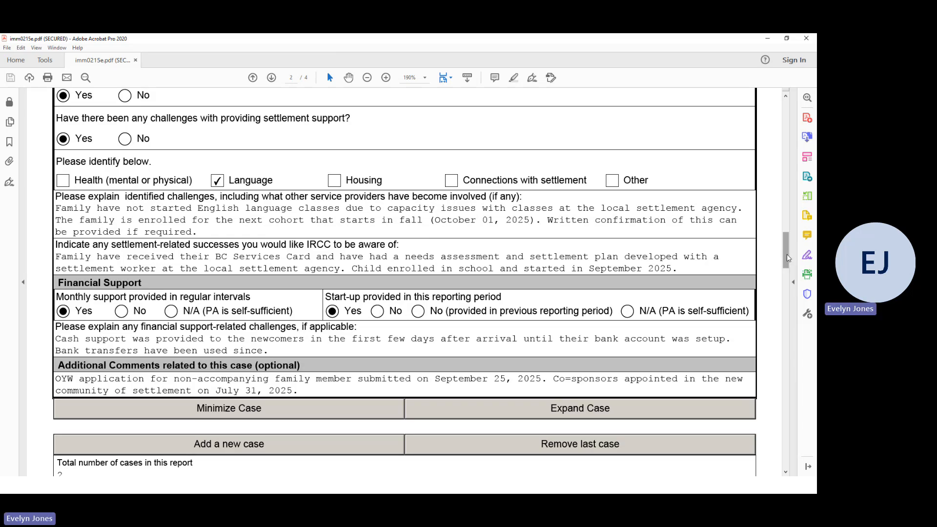
# Examine the options for adding or removing a case and the total case tally below the sample case
pyautogui.moveTo(787, 254); pyautogui.dragTo(789, 263)
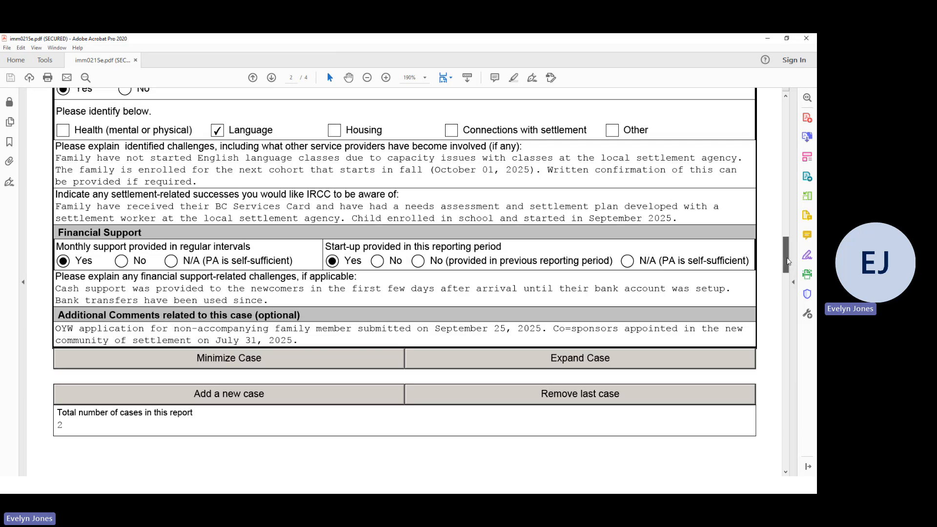
pyautogui.moveTo(786, 263); pyautogui.dragTo(790, 266)
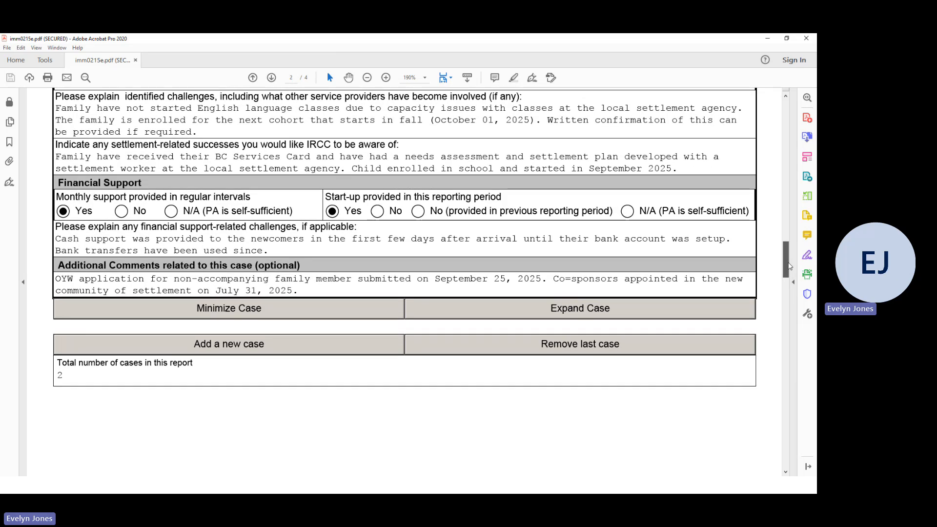
pyautogui.moveTo(790, 266); pyautogui.dragTo(790, 268)
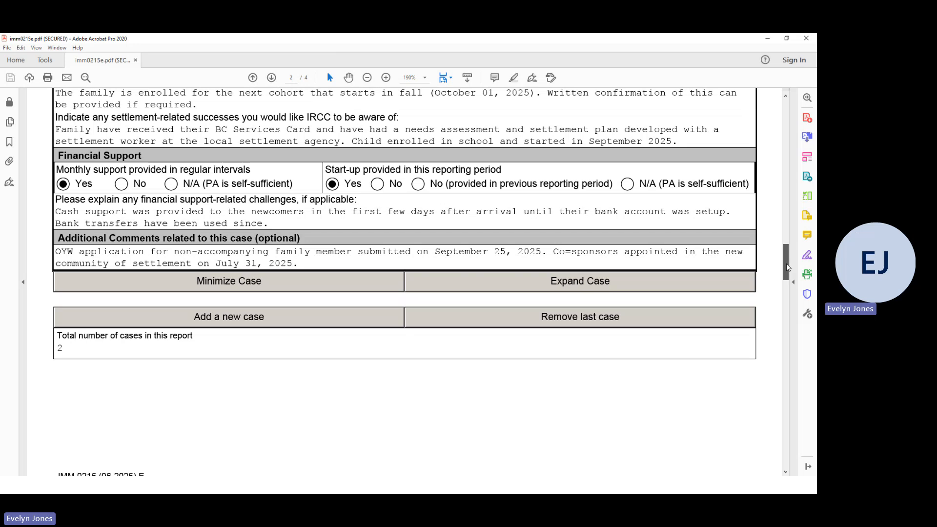
pyautogui.moveTo(787, 263); pyautogui.dragTo(787, 265)
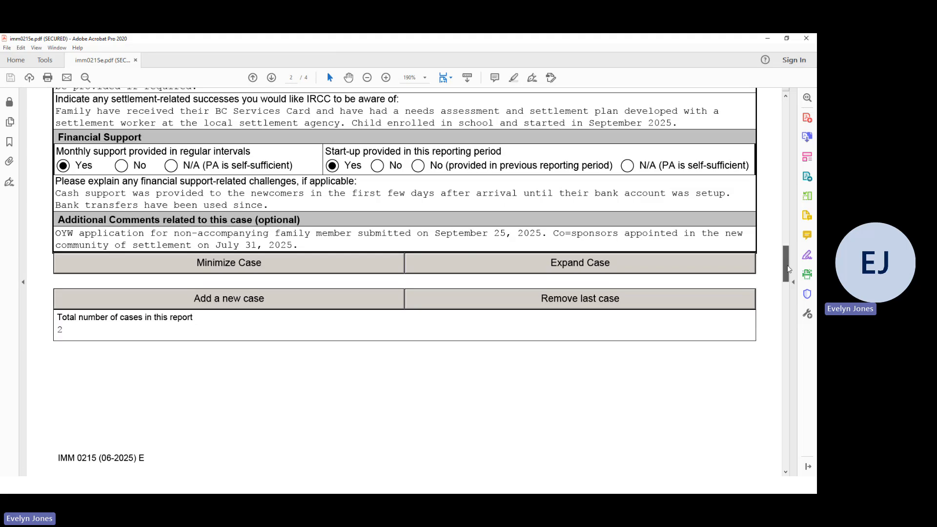
# Review the signature block and privacy notice on page 3, and the signing, submission and frequency instructions on page 4
pyautogui.moveTo(789, 269); pyautogui.dragTo(795, 307)
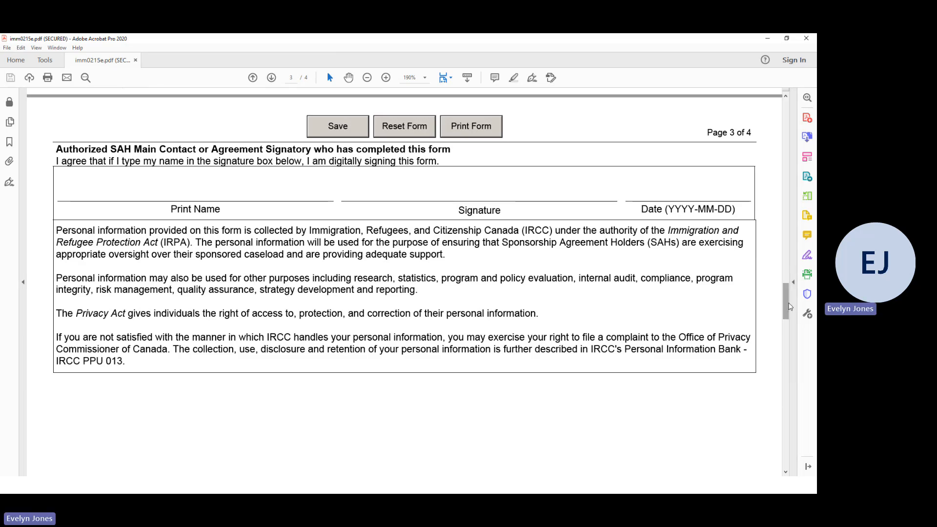
pyautogui.moveTo(790, 306); pyautogui.dragTo(797, 397)
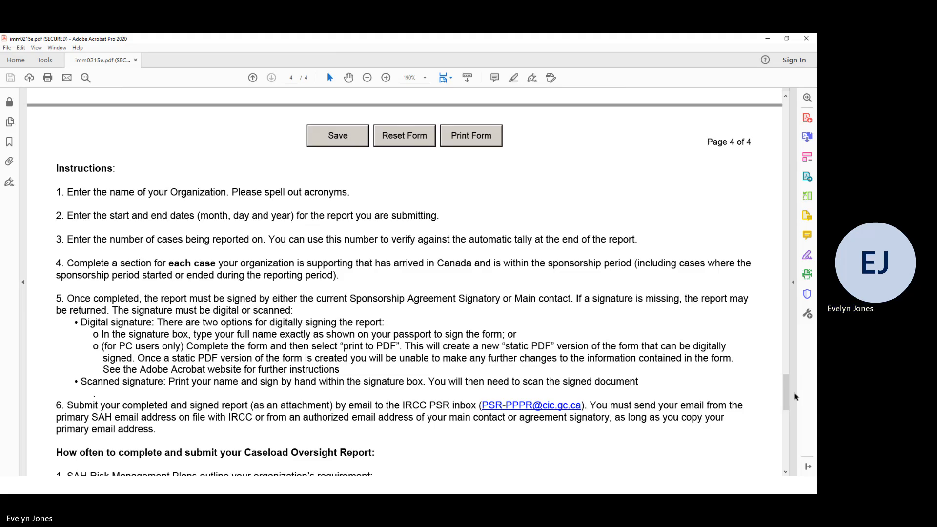
pyautogui.scroll(-3, 789, 398)
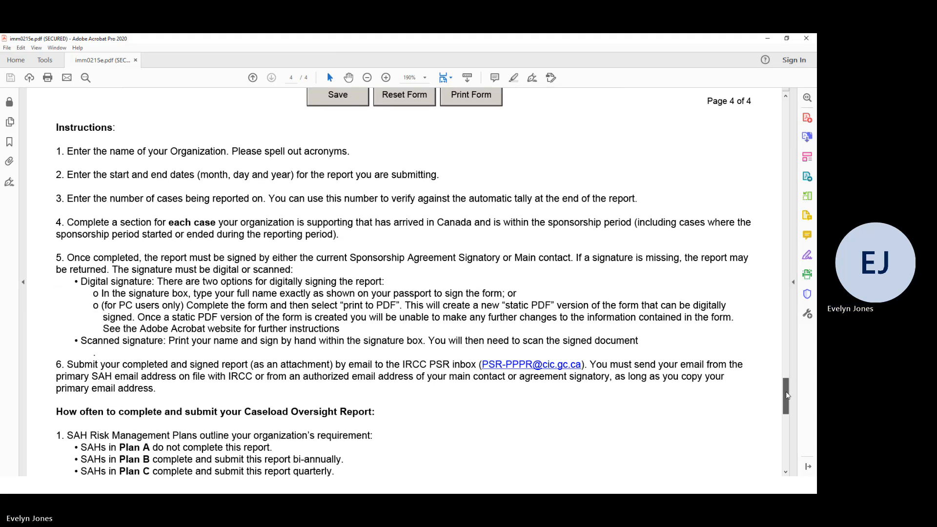
pyautogui.scroll(-3, 789, 397)
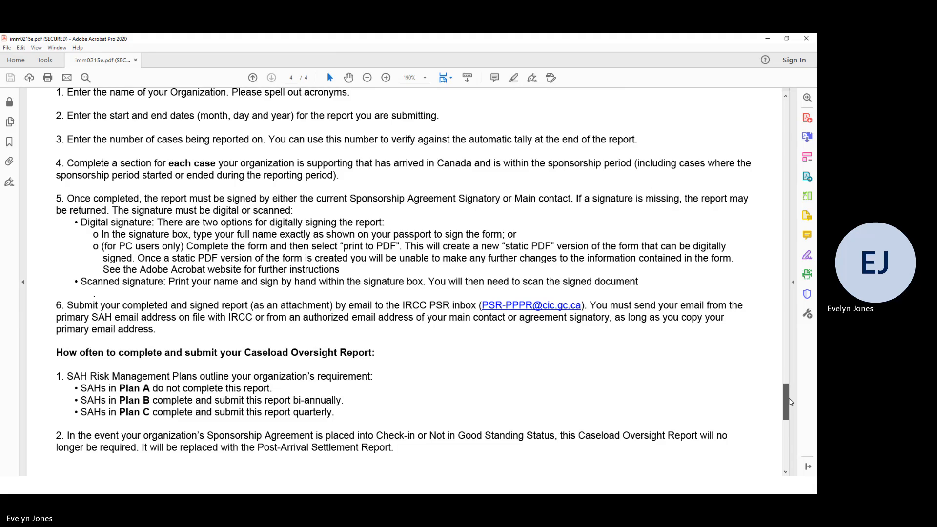
pyautogui.scroll(-2, 791, 403)
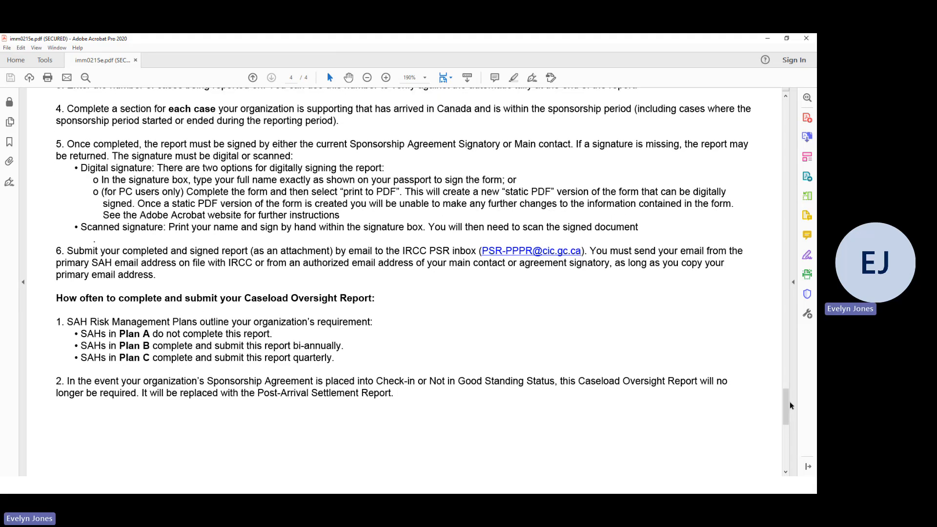